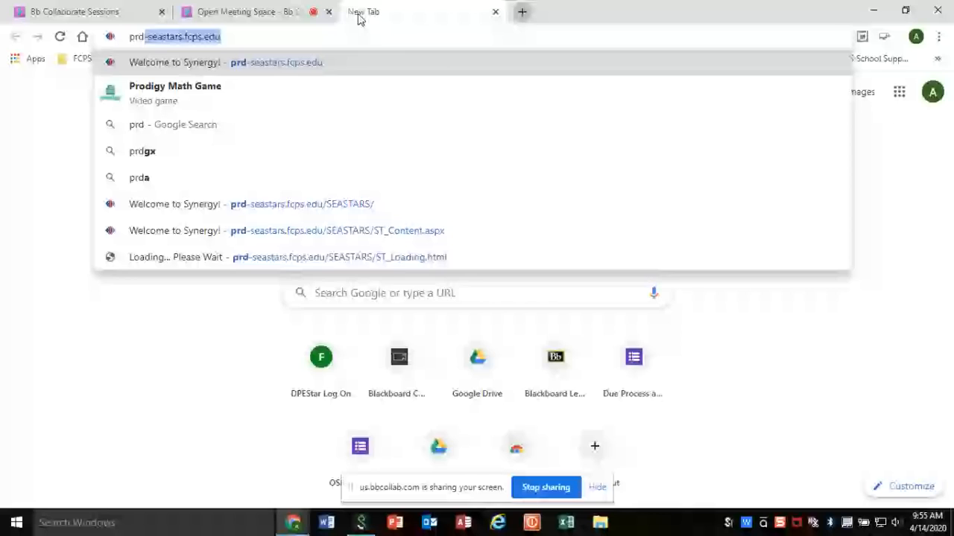
- Log in to SEA-STARS with the staff member's login name and account password
{"action": "key", "text": "Return"}
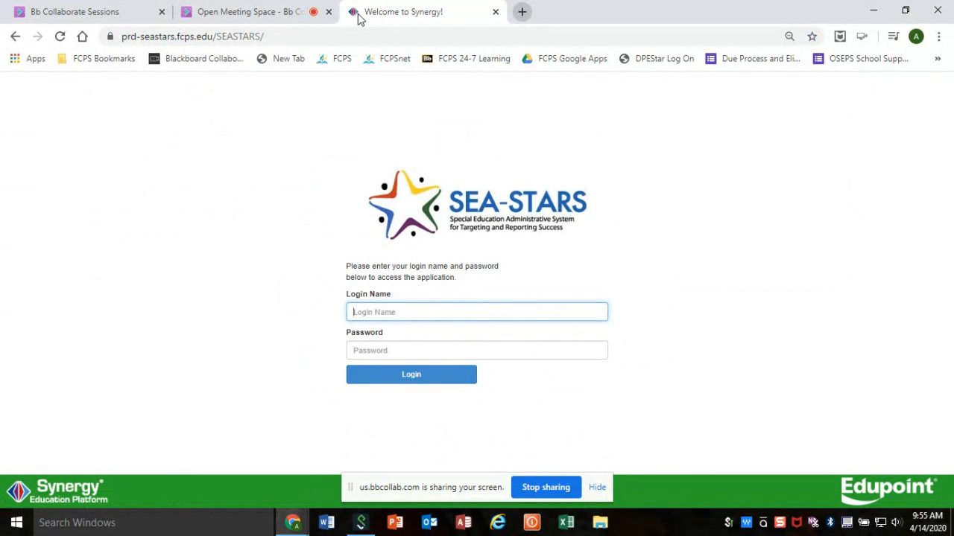
{"action": "key", "text": "Tab"}
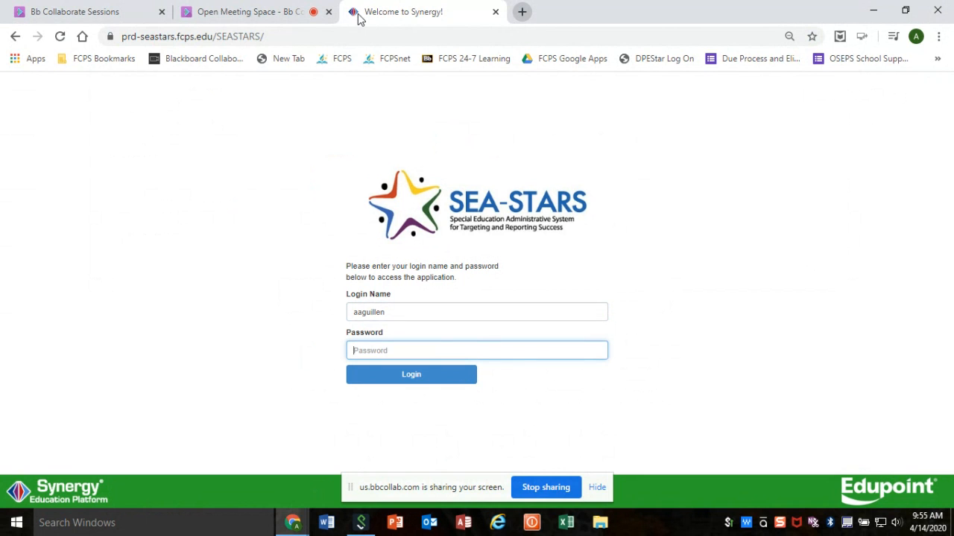
{"action": "type", "text": "•••••••••••"}
{"action": "key", "text": "Return"}
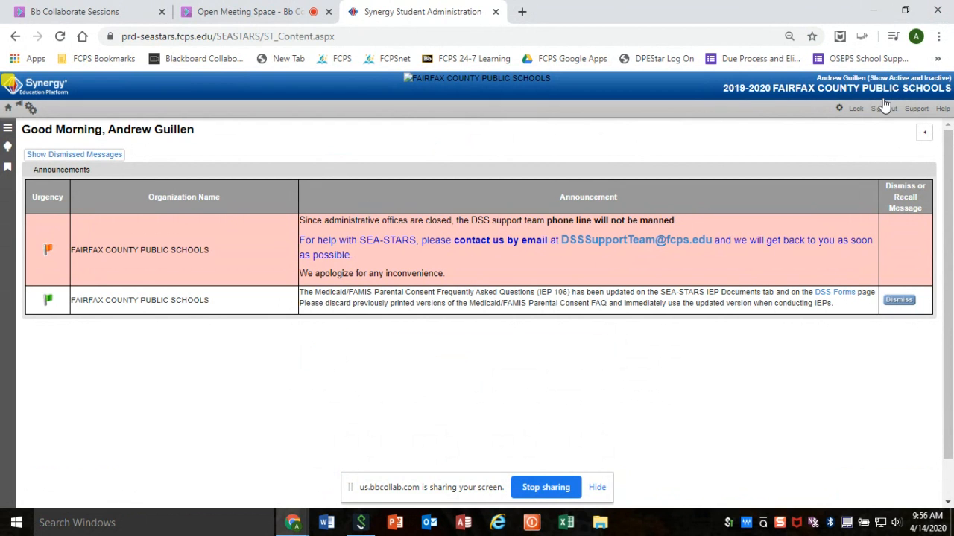
- Open the Student screen from the DPE Specialist group
{"action": "left_click", "coordinate": [7, 132]}
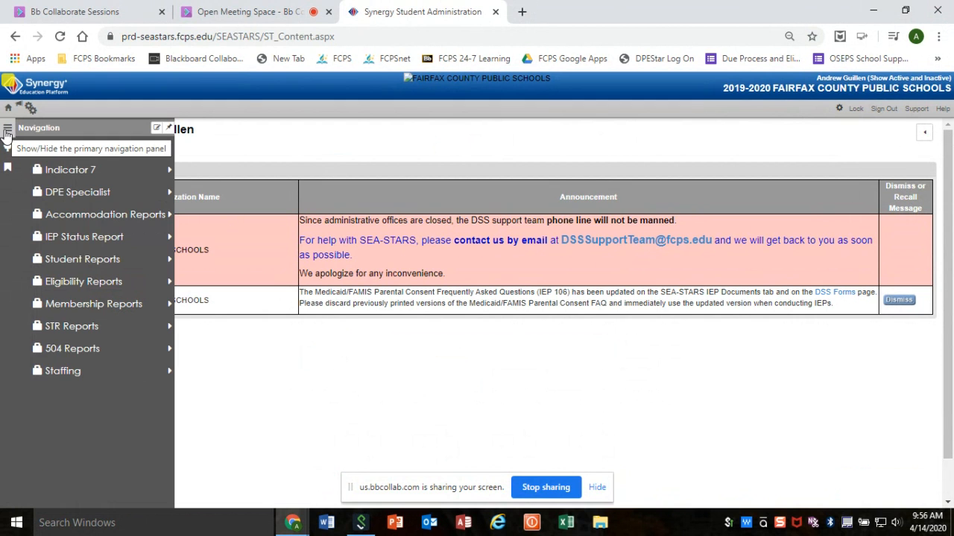
{"action": "left_click", "coordinate": [64, 191]}
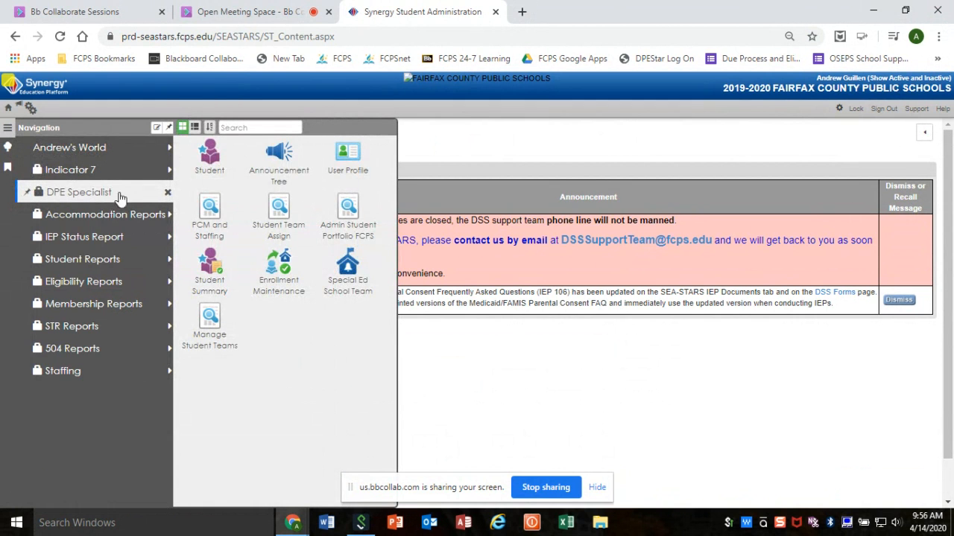
{"action": "left_click", "coordinate": [215, 174]}
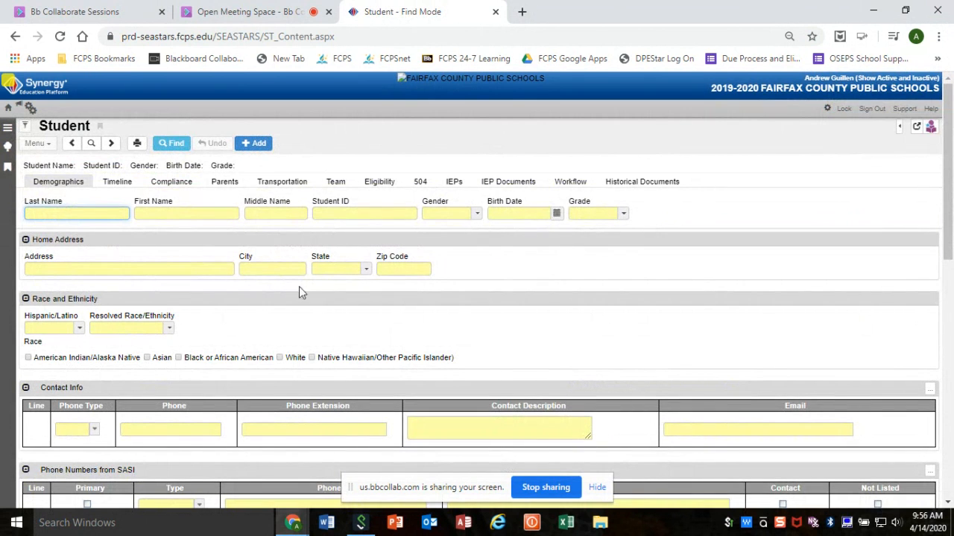
- Find the student's record by entering the student ID number
{"action": "left_click", "coordinate": [336, 213]}
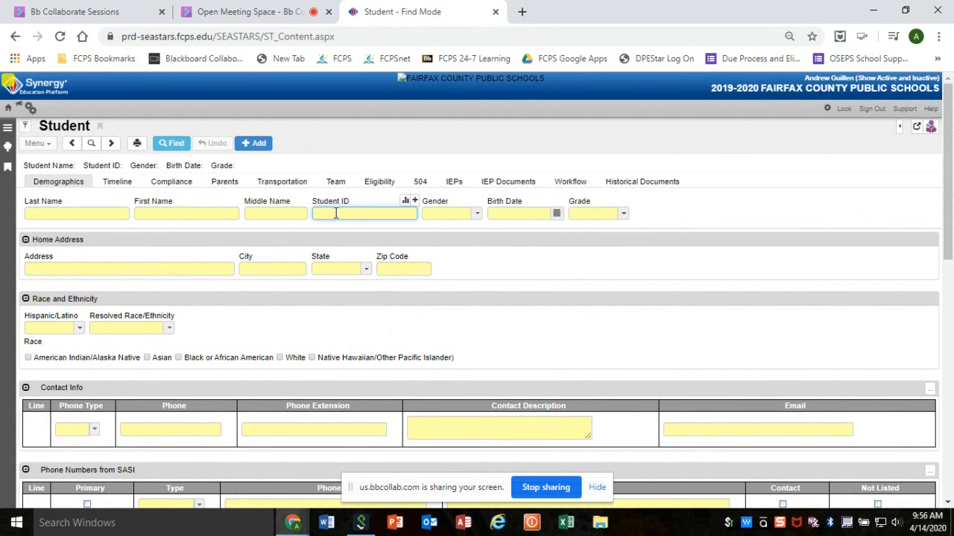
{"action": "key", "text": "Return"}
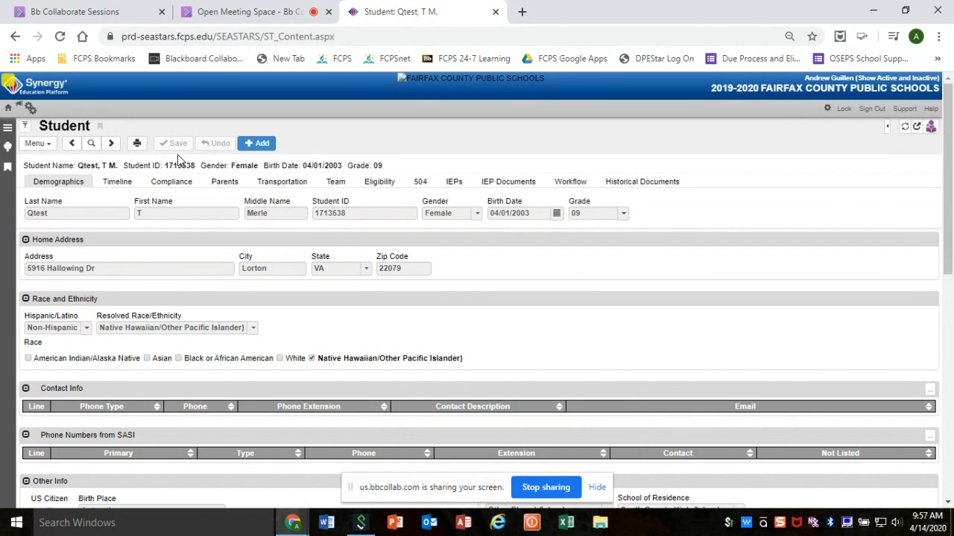
- Open the student's draft IEP dated 10/28/2019 in a maximized window and review its Cover page down to the participants information
{"action": "left_click", "coordinate": [453, 184]}
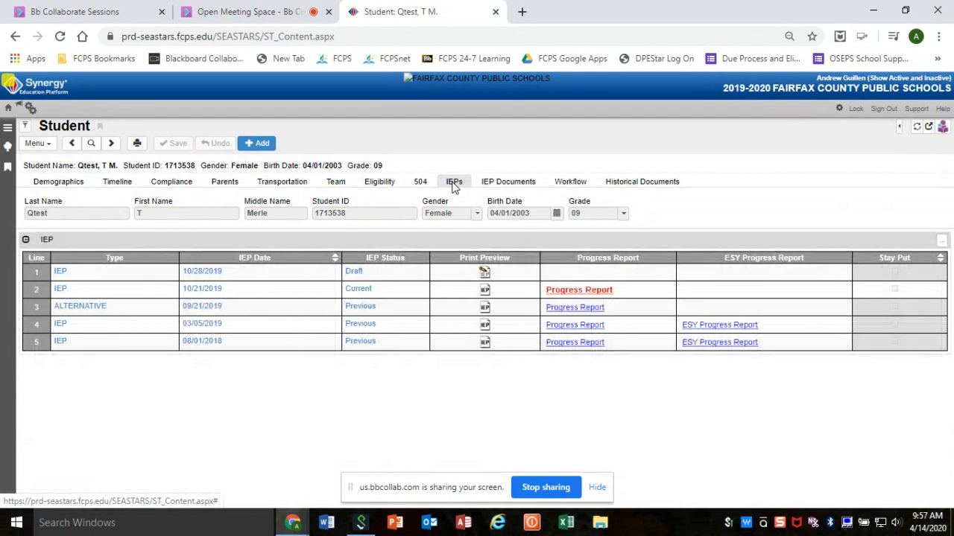
{"action": "left_click", "coordinate": [353, 273]}
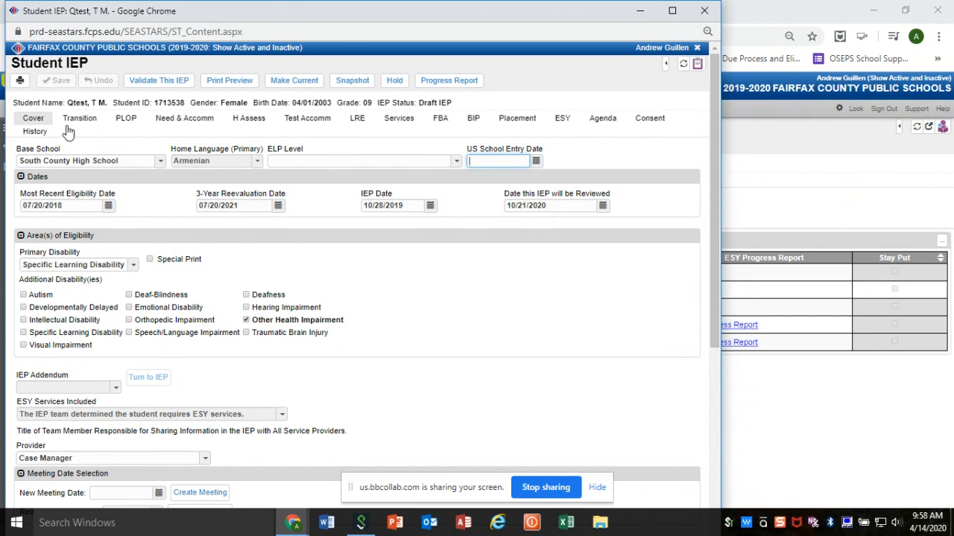
{"action": "left_click", "coordinate": [42, 122]}
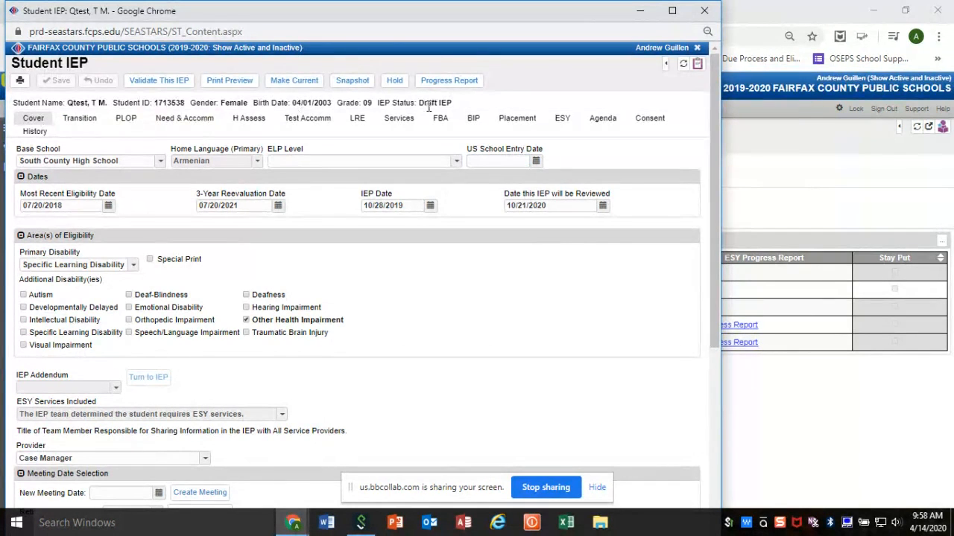
{"action": "left_click", "coordinate": [671, 12]}
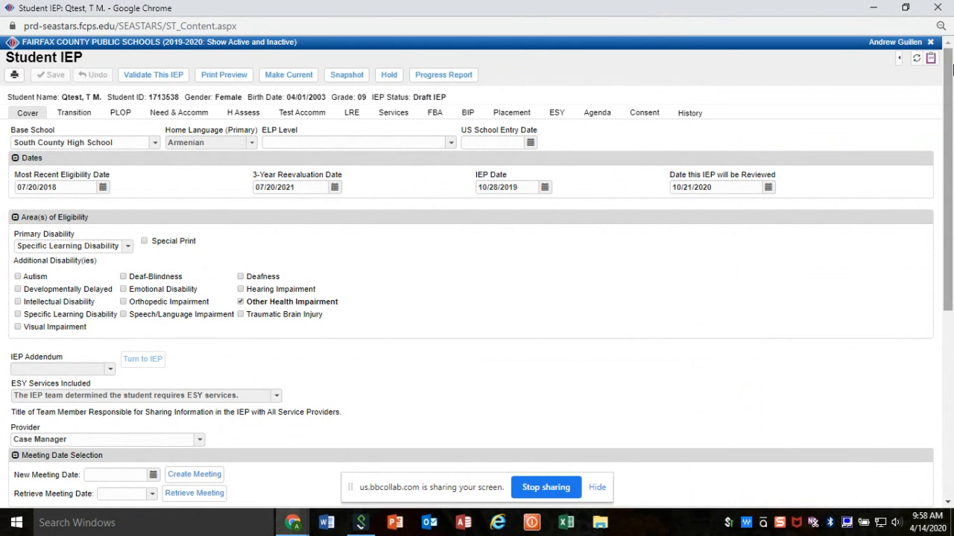
{"action": "left_click_drag", "start_coordinate": [949, 86], "coordinate": [953, 229]}
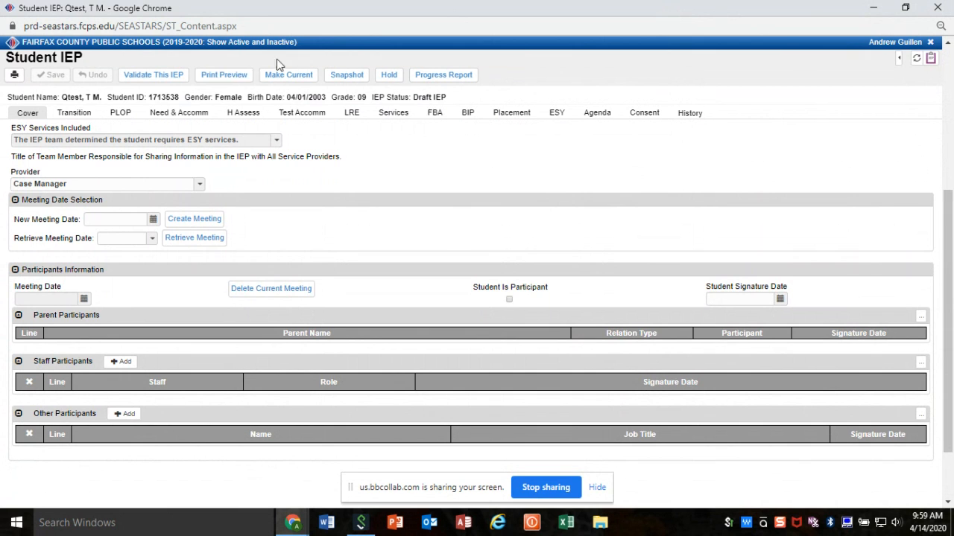
- Review the IEP's Transition page, choosing Standard Diploma as the highest anticipated diploma and looking over the assessment list and postsecondary goals
{"action": "left_click", "coordinate": [83, 118]}
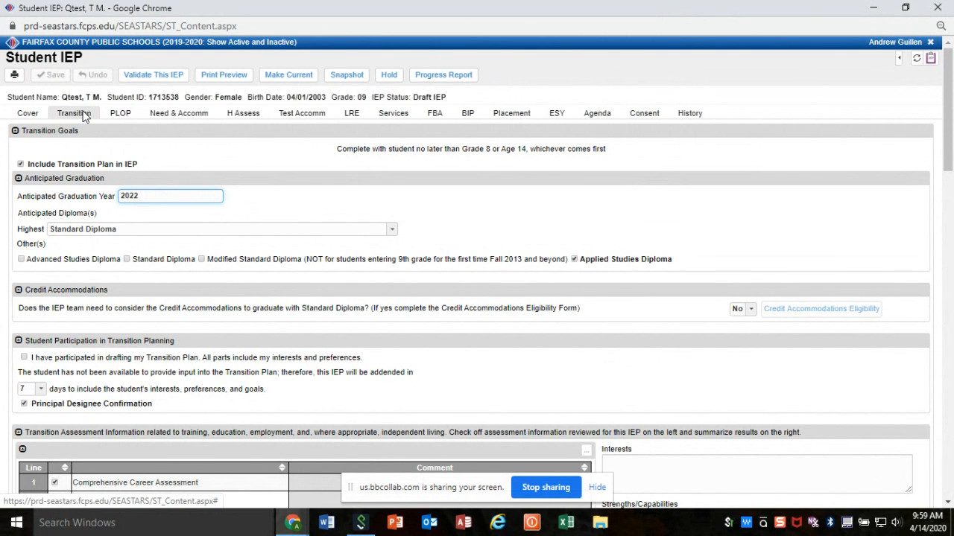
{"action": "left_click", "coordinate": [393, 231]}
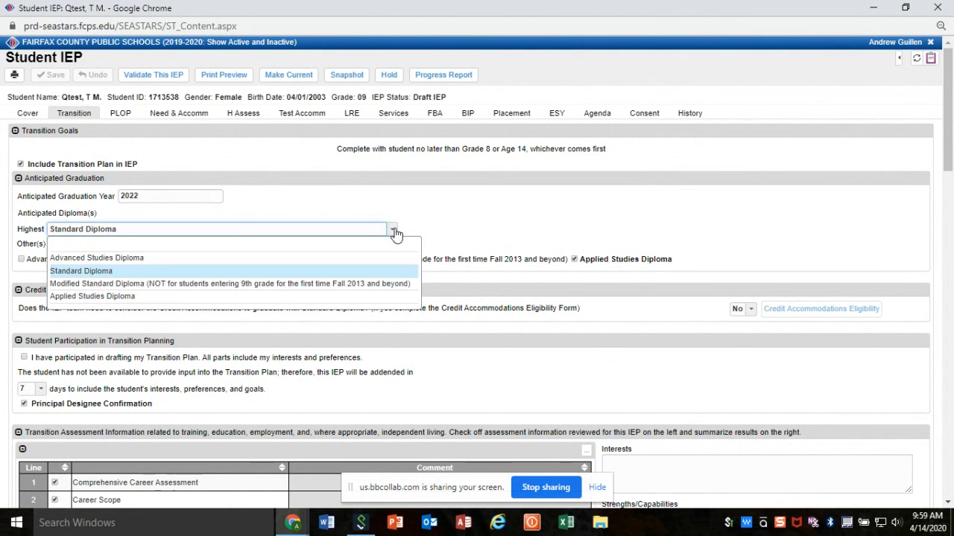
{"action": "left_click", "coordinate": [361, 274]}
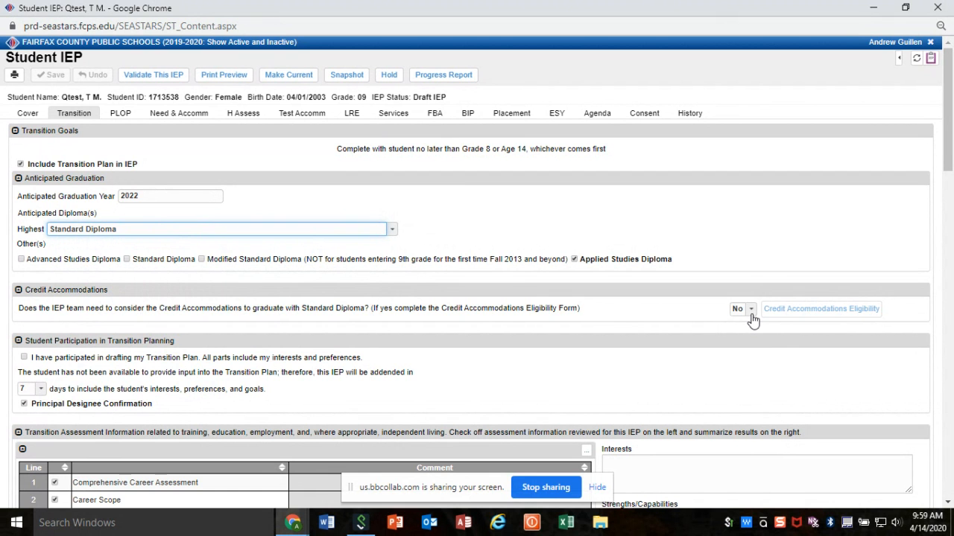
{"action": "left_click_drag", "start_coordinate": [948, 158], "coordinate": [951, 276]}
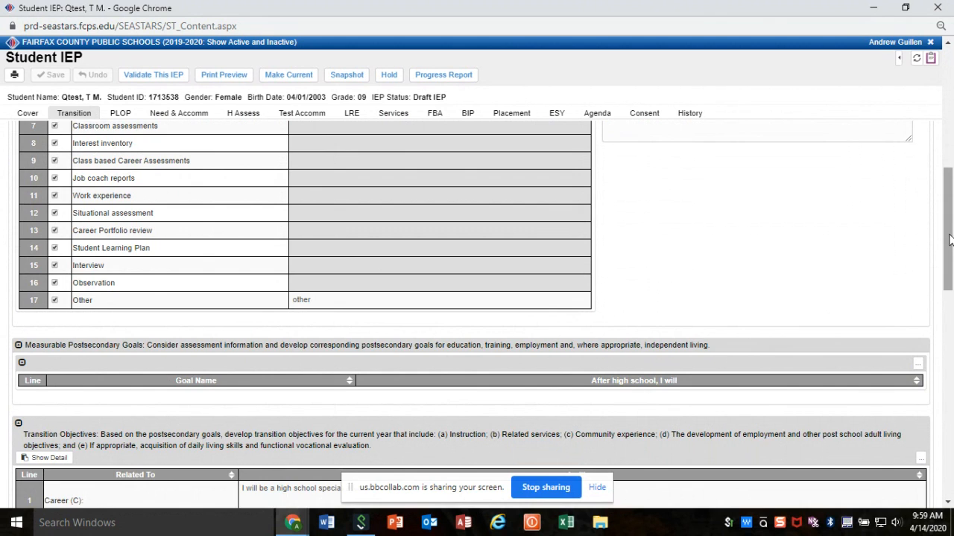
{"action": "left_click_drag", "start_coordinate": [949, 238], "coordinate": [949, 115]}
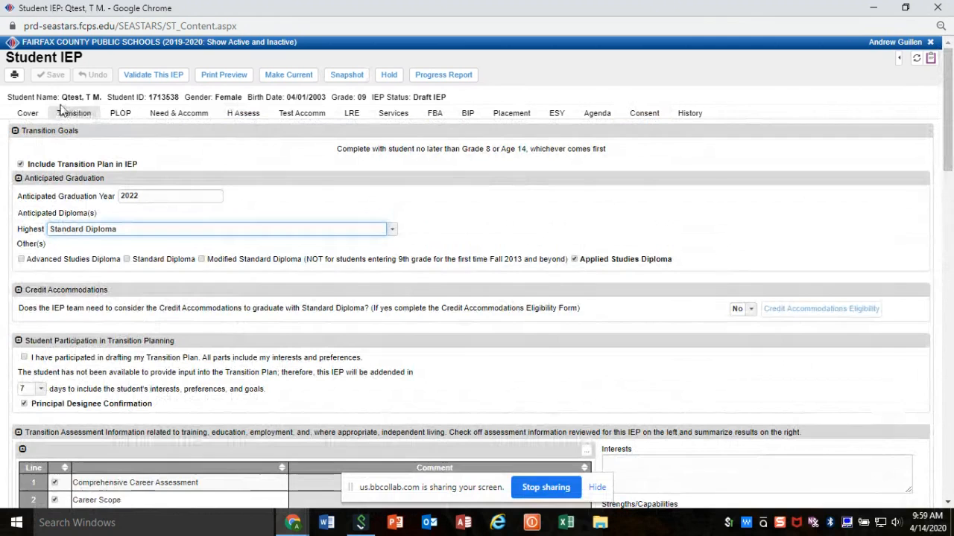
- Expand the PLOP notes to full size and examine the meeting participants list and the parent's reading comprehension concern
{"action": "left_click", "coordinate": [121, 116]}
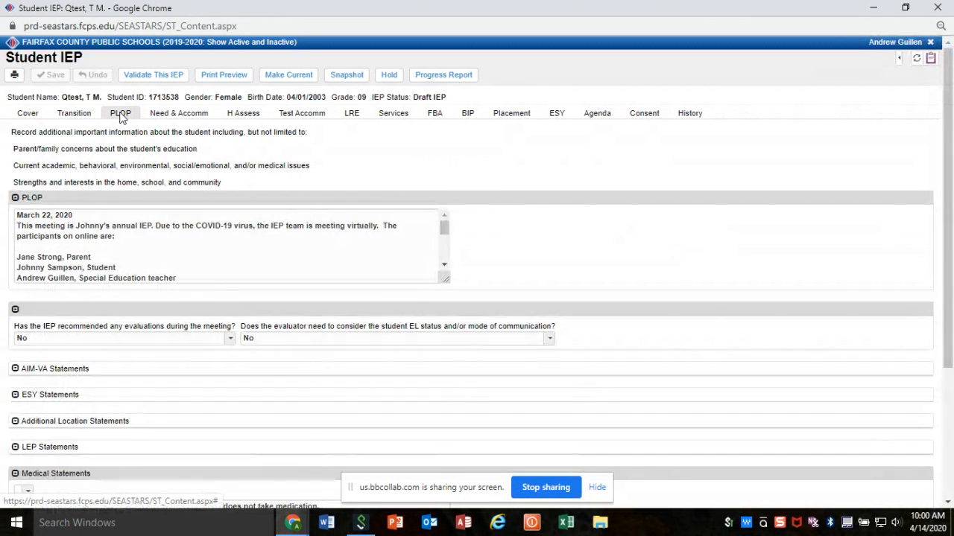
{"action": "left_click", "coordinate": [363, 268]}
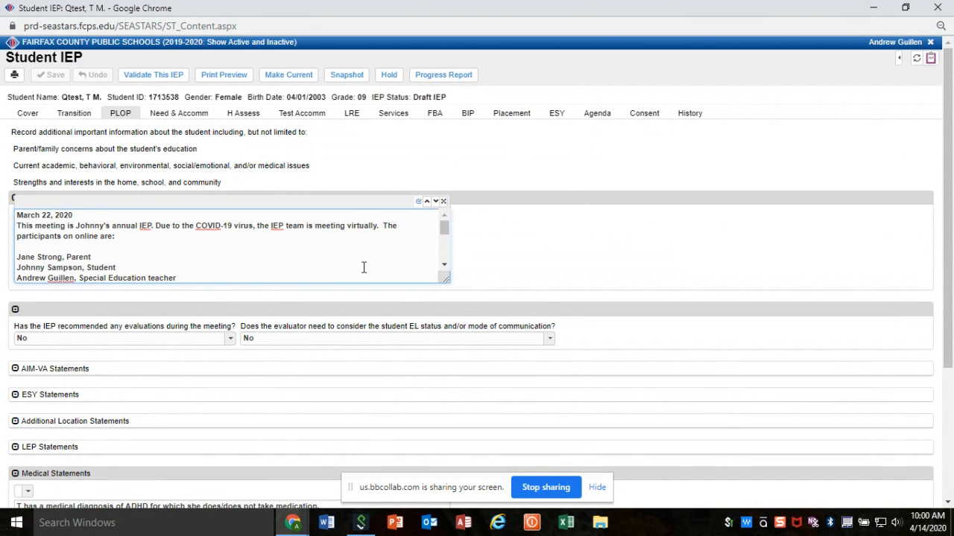
{"action": "left_click", "coordinate": [443, 203]}
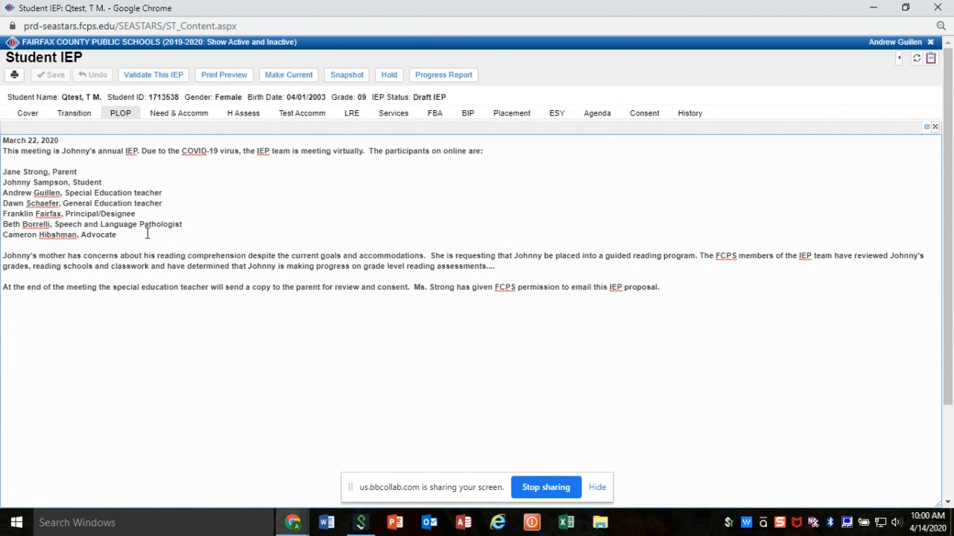
{"action": "left_click_drag", "start_coordinate": [119, 235], "coordinate": [4, 168]}
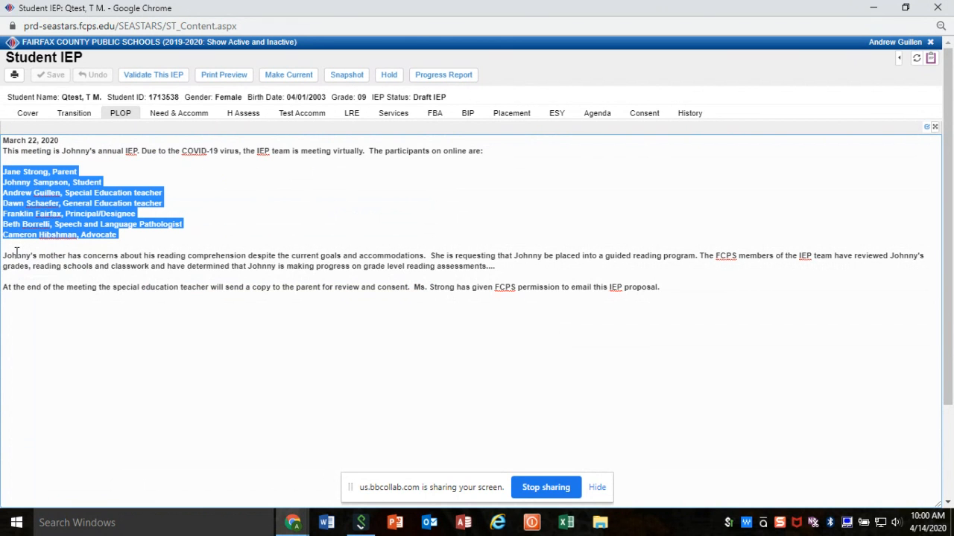
{"action": "left_click_drag", "start_coordinate": [6, 256], "coordinate": [427, 257]}
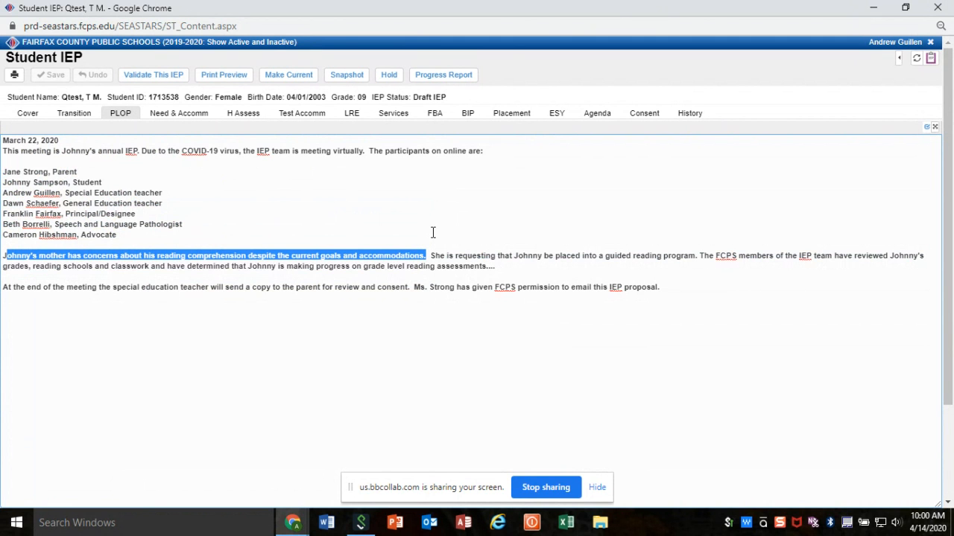
{"action": "left_click", "coordinate": [432, 233]}
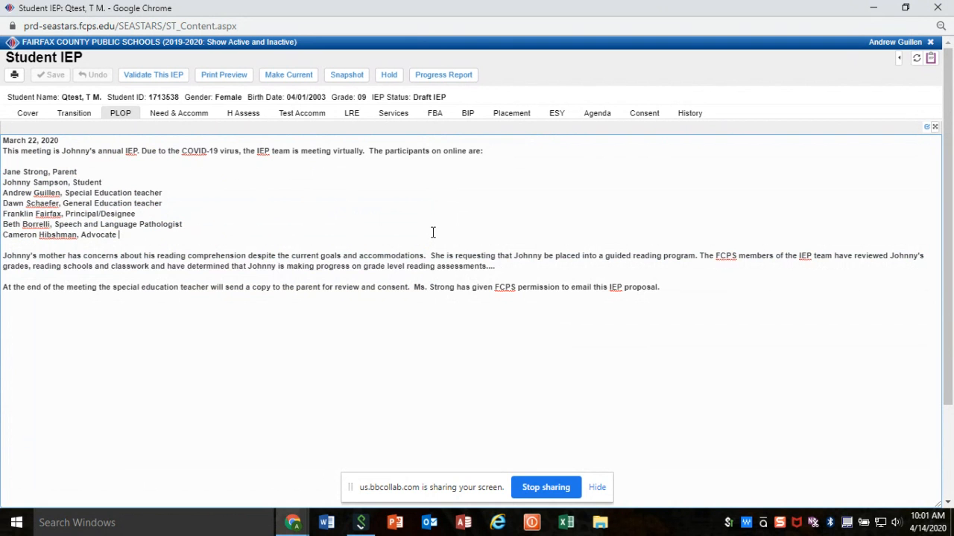
- Mark the parent's initials for the prior notice on the Consent page and save the IEP
{"action": "left_click", "coordinate": [641, 114]}
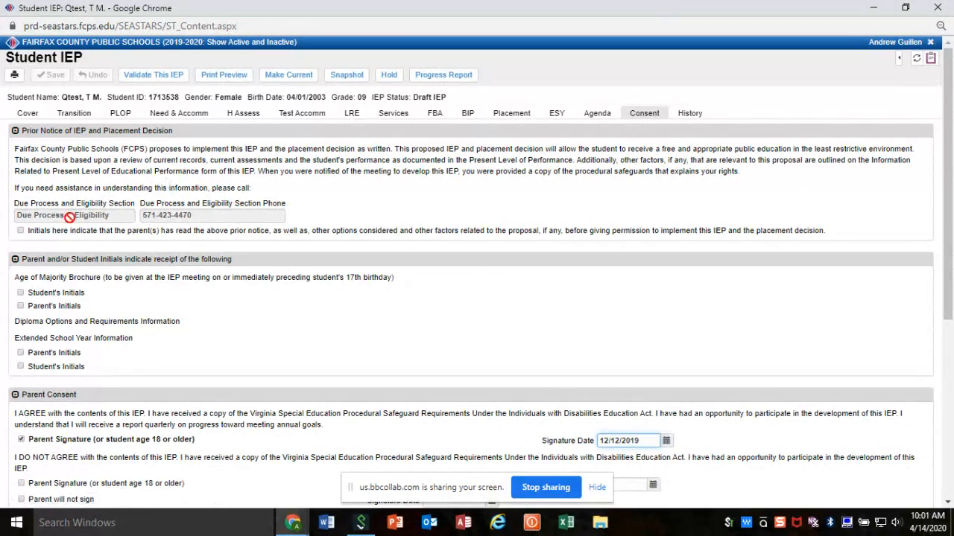
{"action": "left_click", "coordinate": [20, 232]}
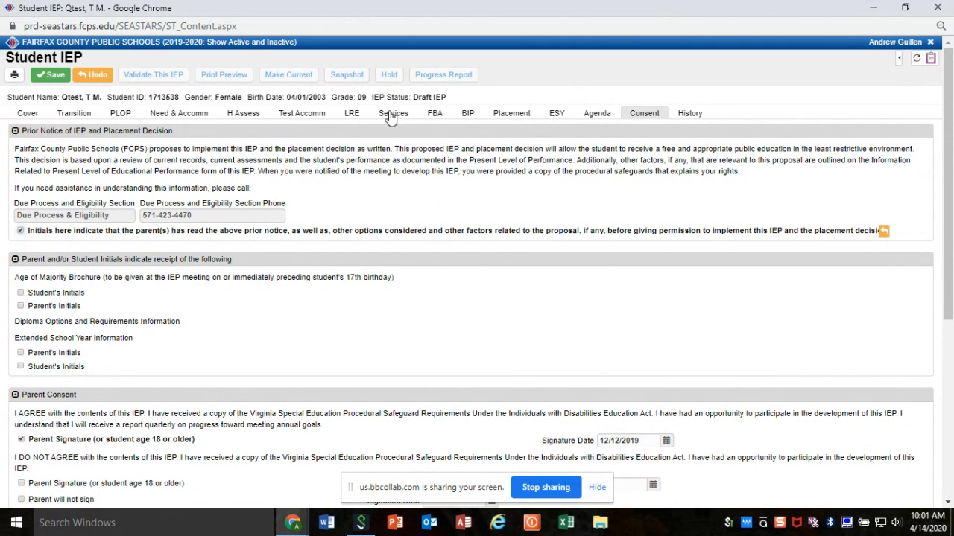
{"action": "left_click", "coordinate": [55, 77]}
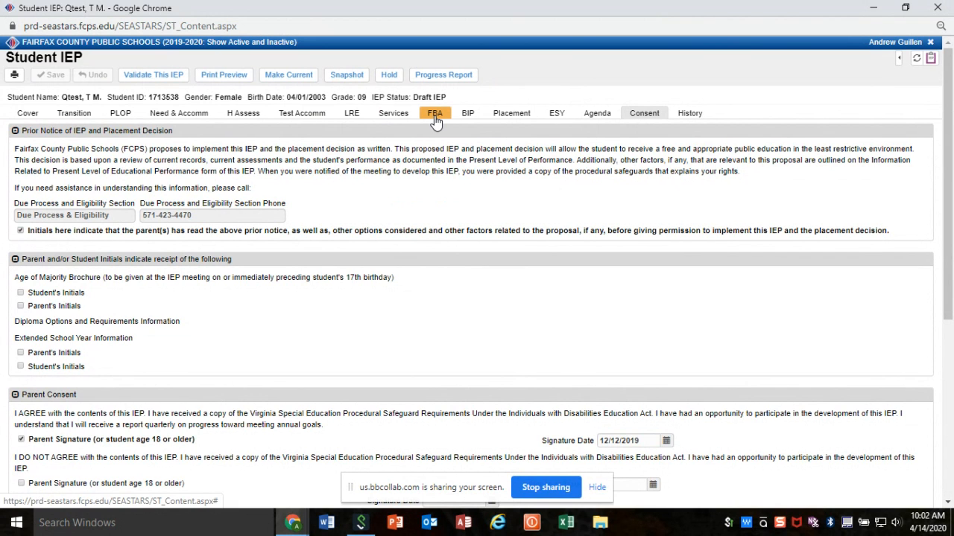
- Minimize the Student IEP window and stop sharing the screen
{"action": "left_click", "coordinate": [874, 8]}
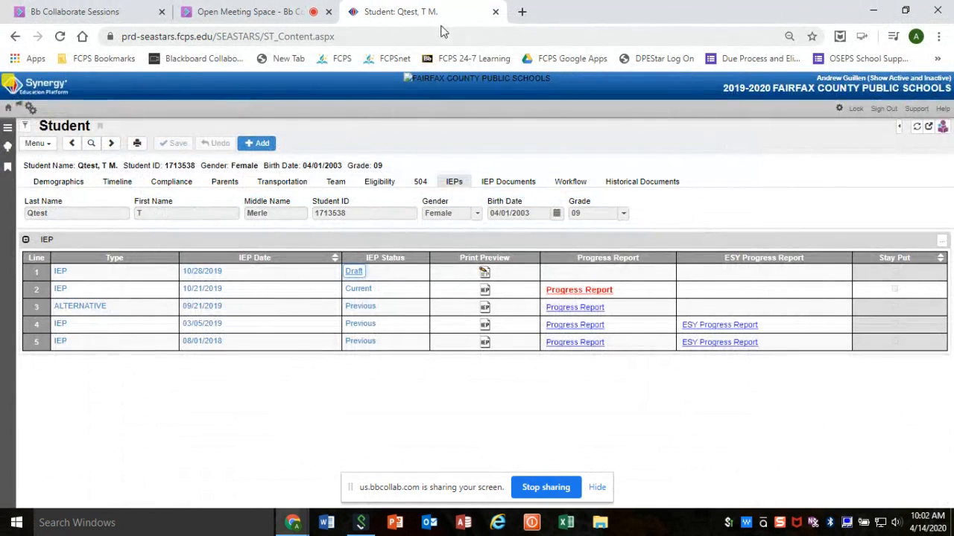
{"action": "left_click", "coordinate": [560, 489]}
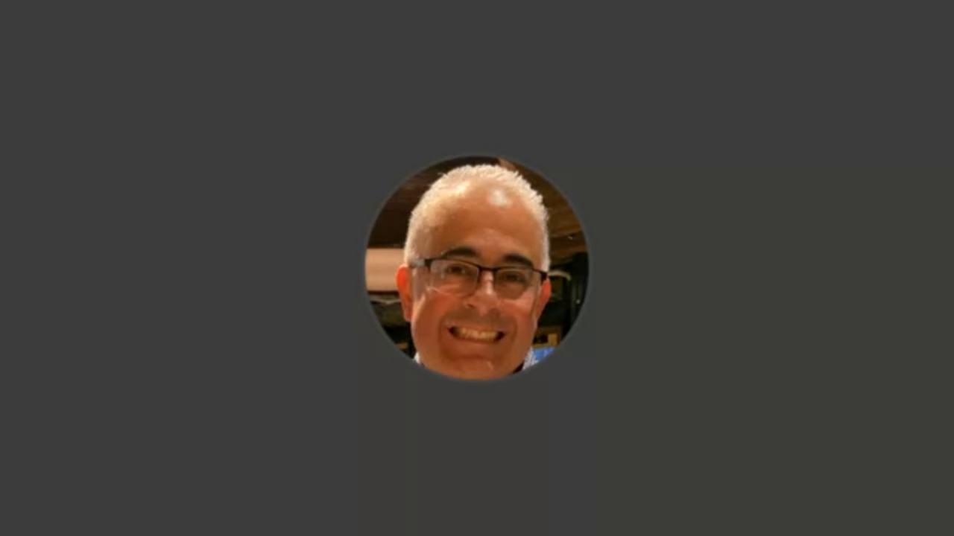